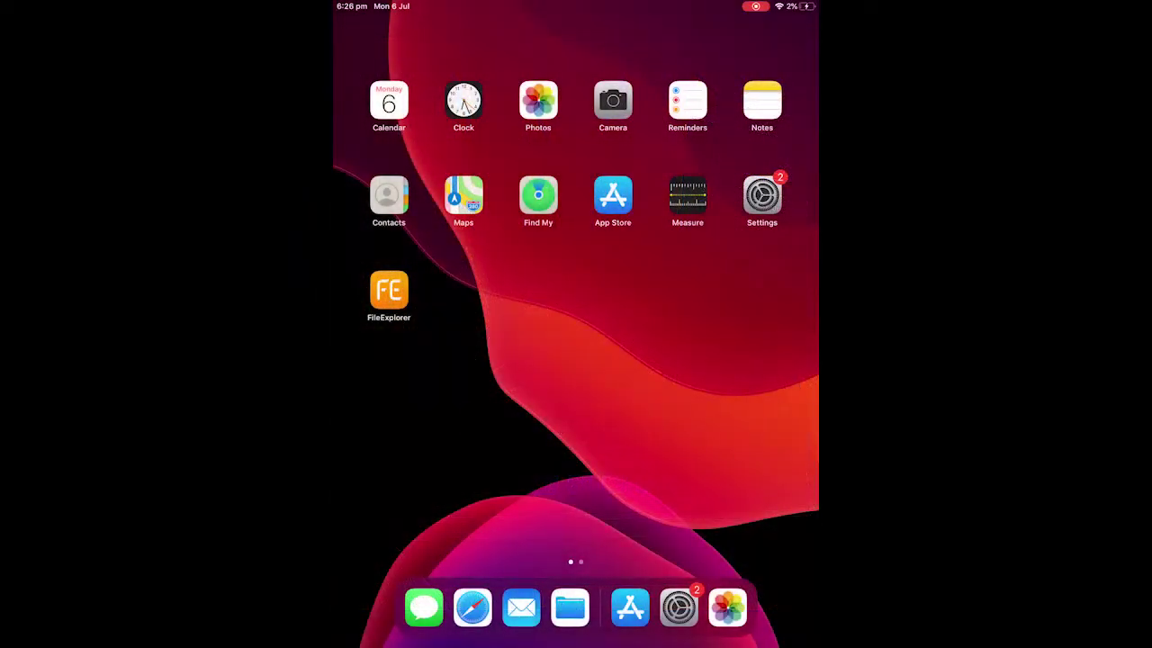
# View the FE File Explorer App Store page and play its first preview video
pyautogui.click(613, 195)
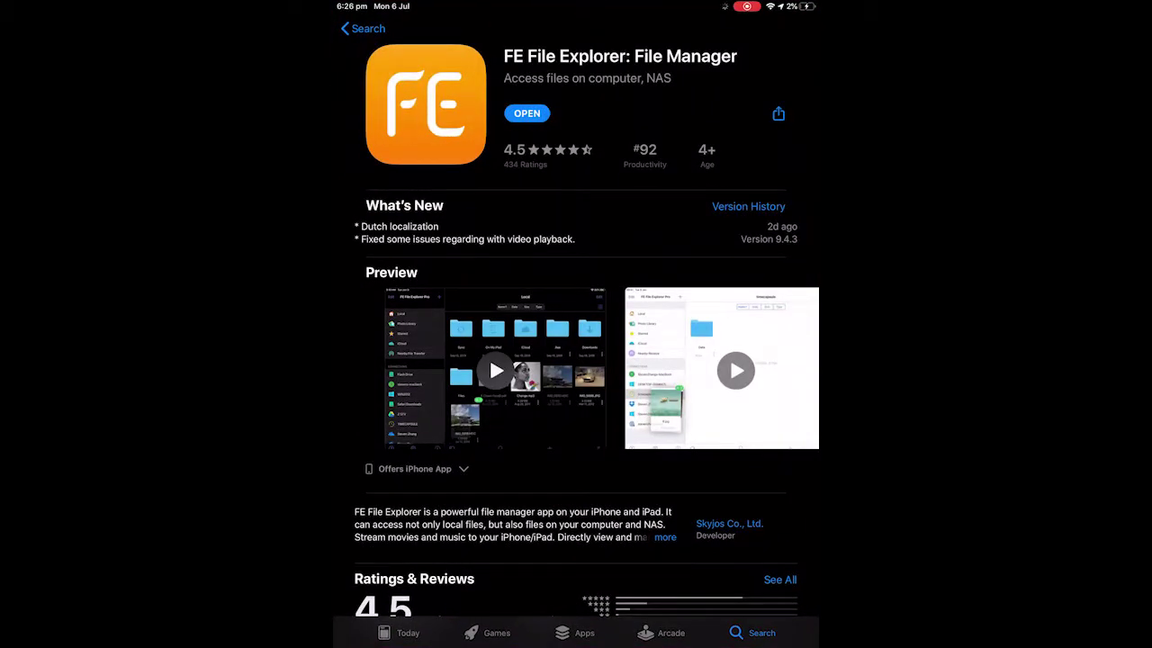
pyautogui.click(496, 369)
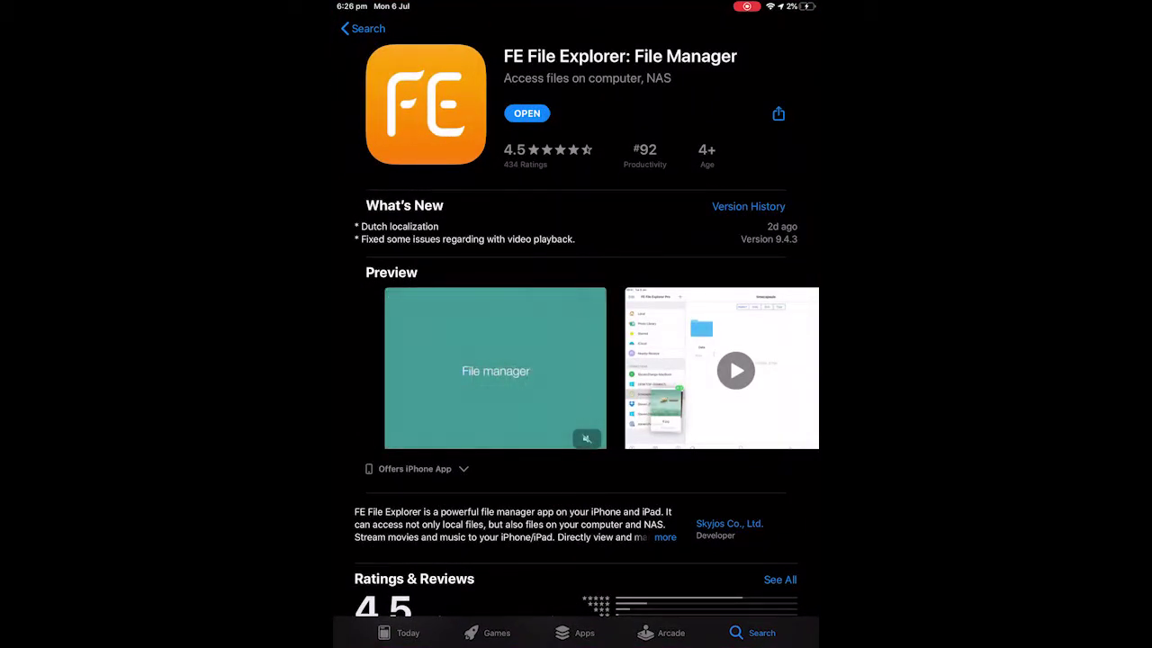
pyautogui.press('super+h')
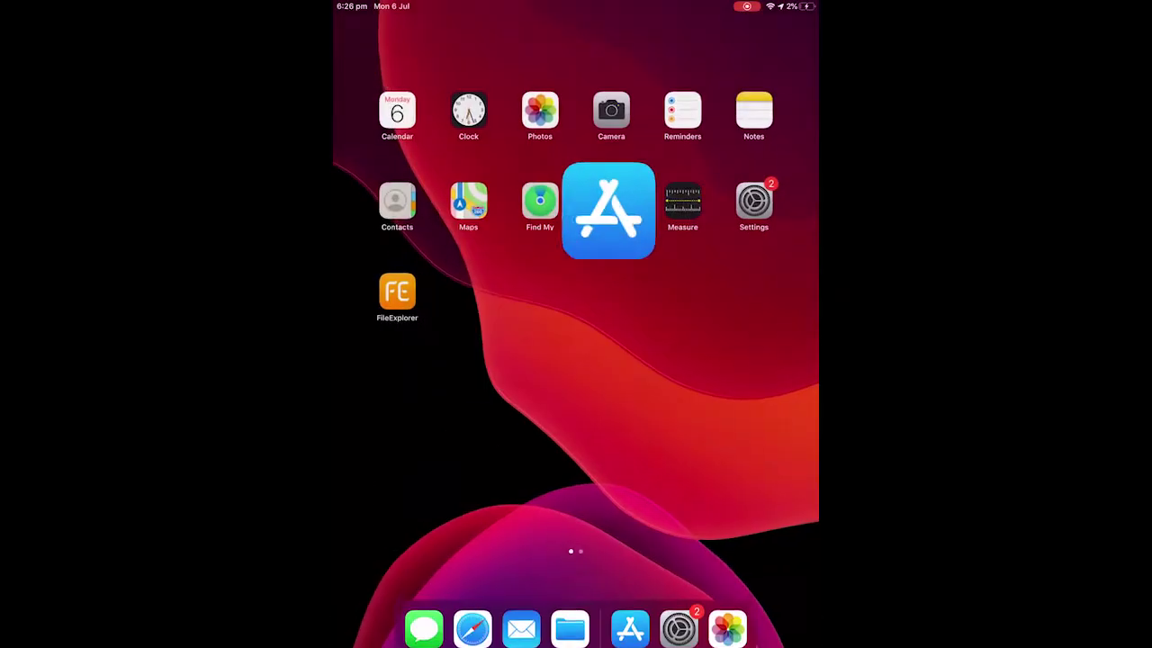
# Join the XWIFI_00057120 Wi-Fi network in Settings, then return home
pyautogui.click(761, 195)
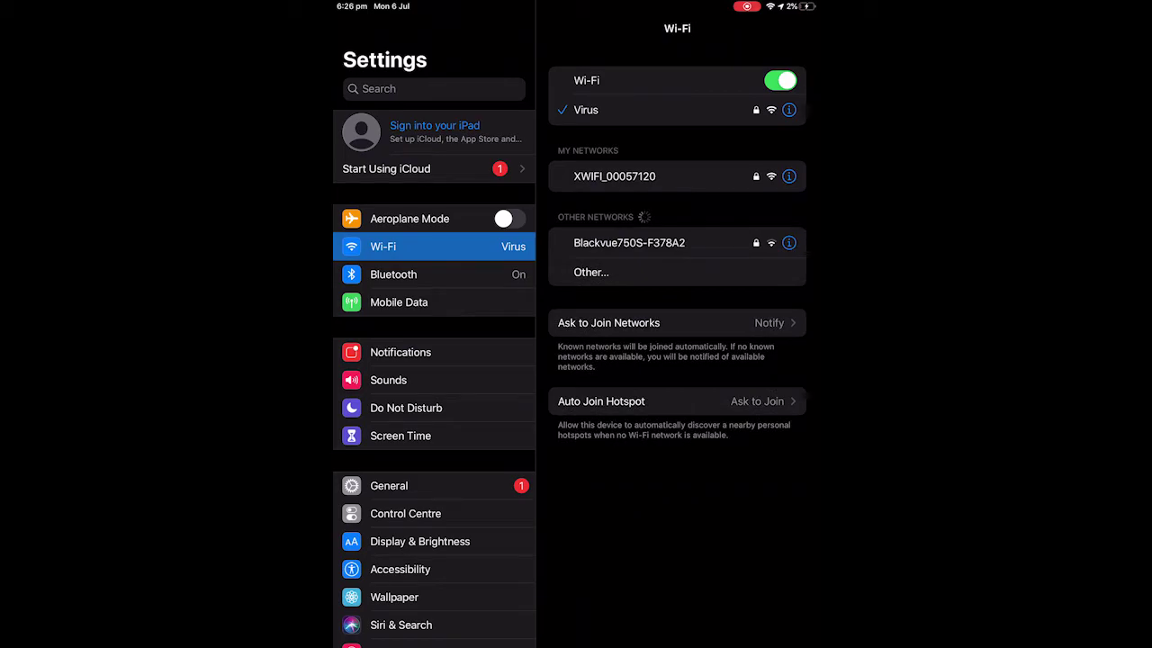
pyautogui.click(615, 177)
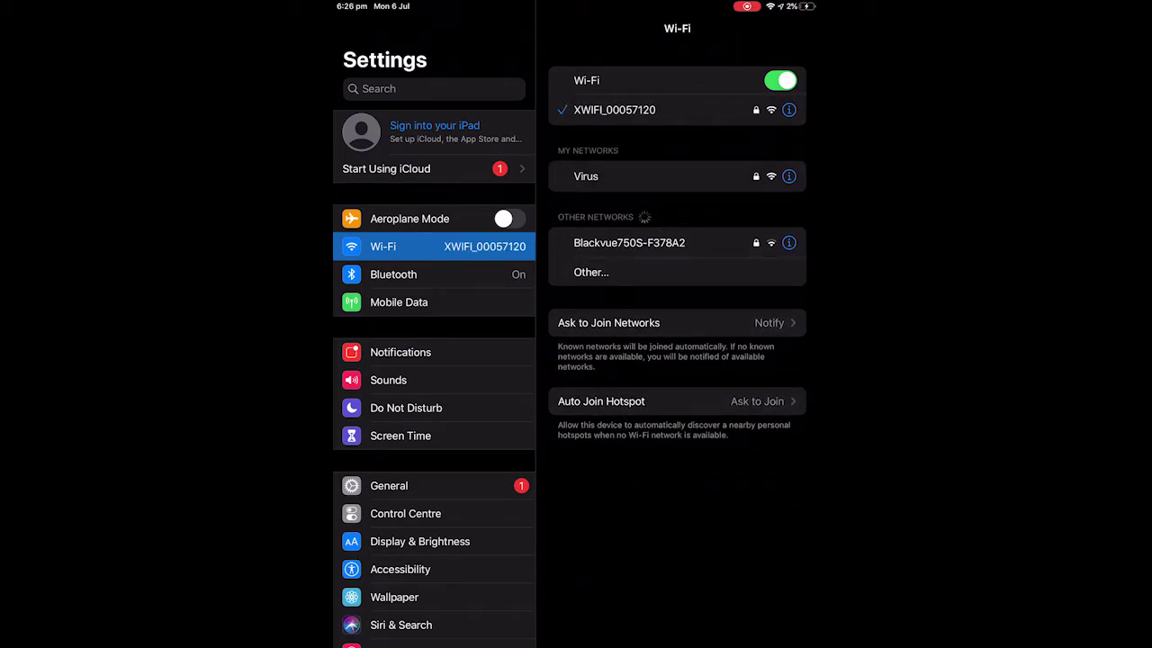
pyautogui.press('super+h')
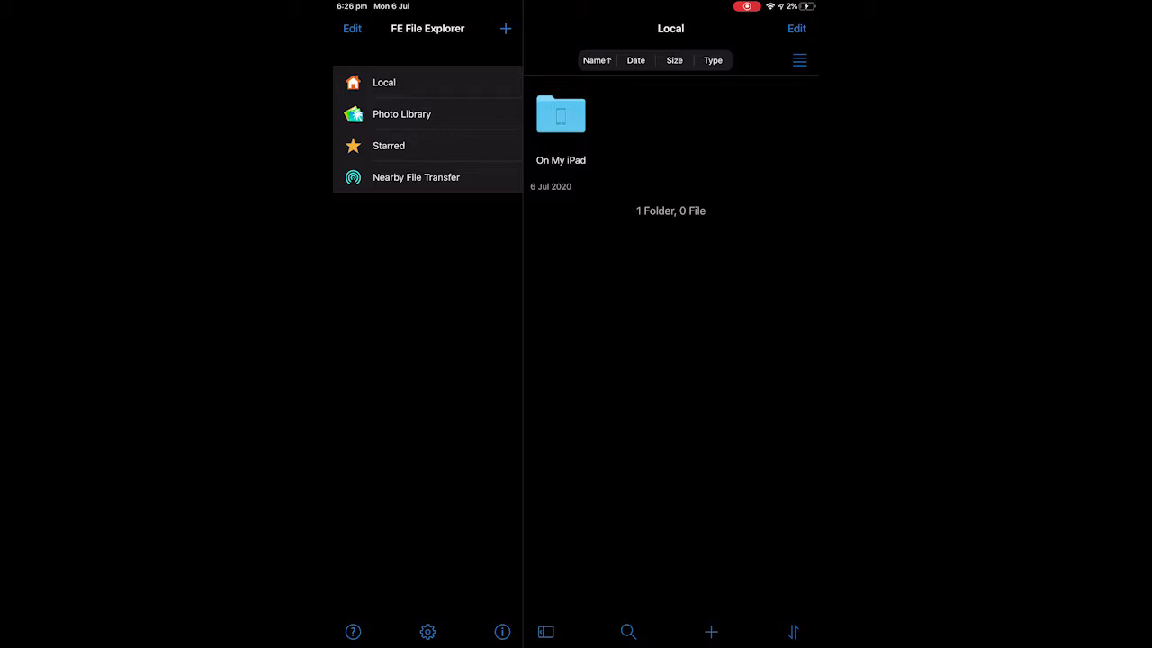
# Create and save a new FTP connection with host 192.168.11.123
pyautogui.click(505, 28)
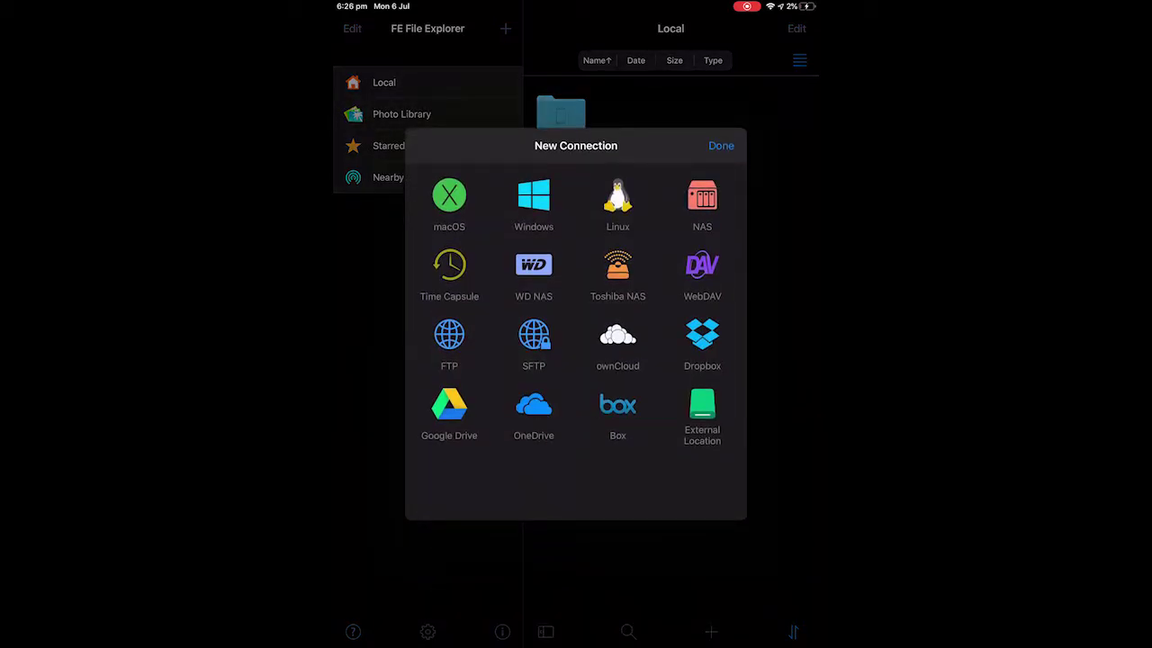
pyautogui.click(449, 342)
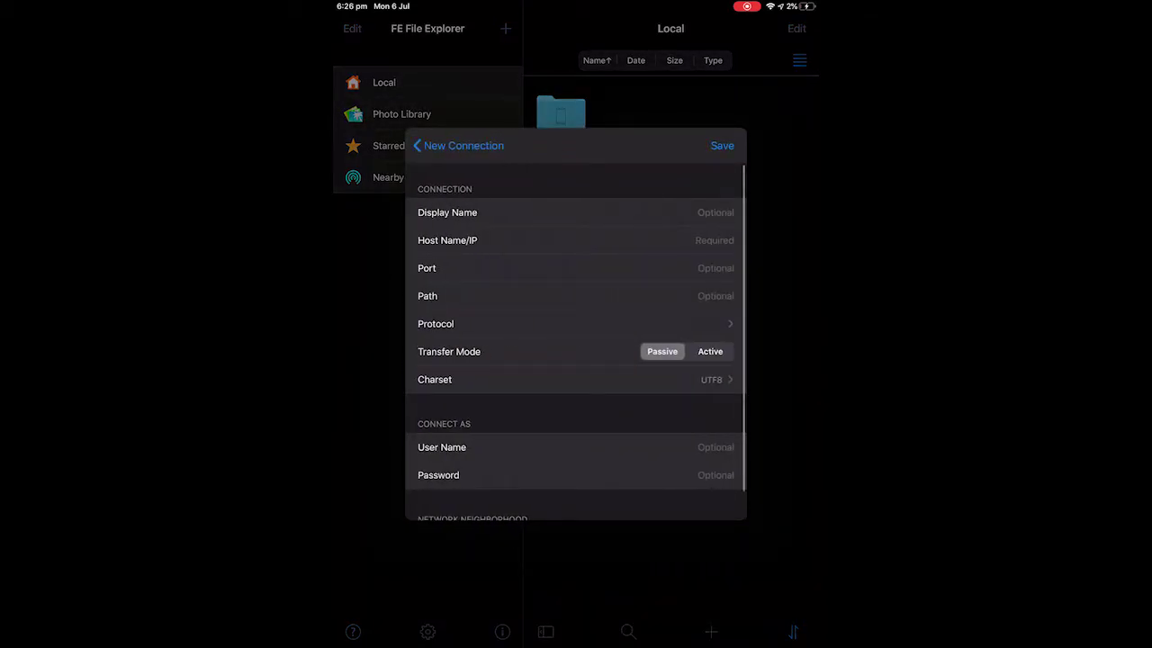
pyautogui.click(576, 241)
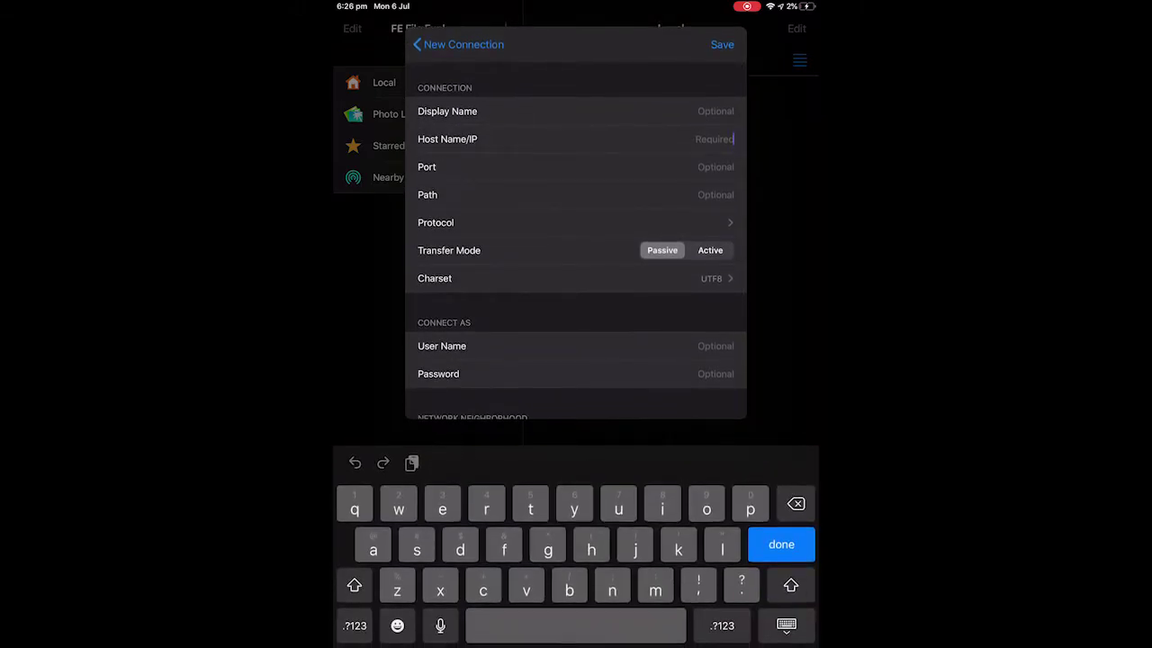
pyautogui.write('1')
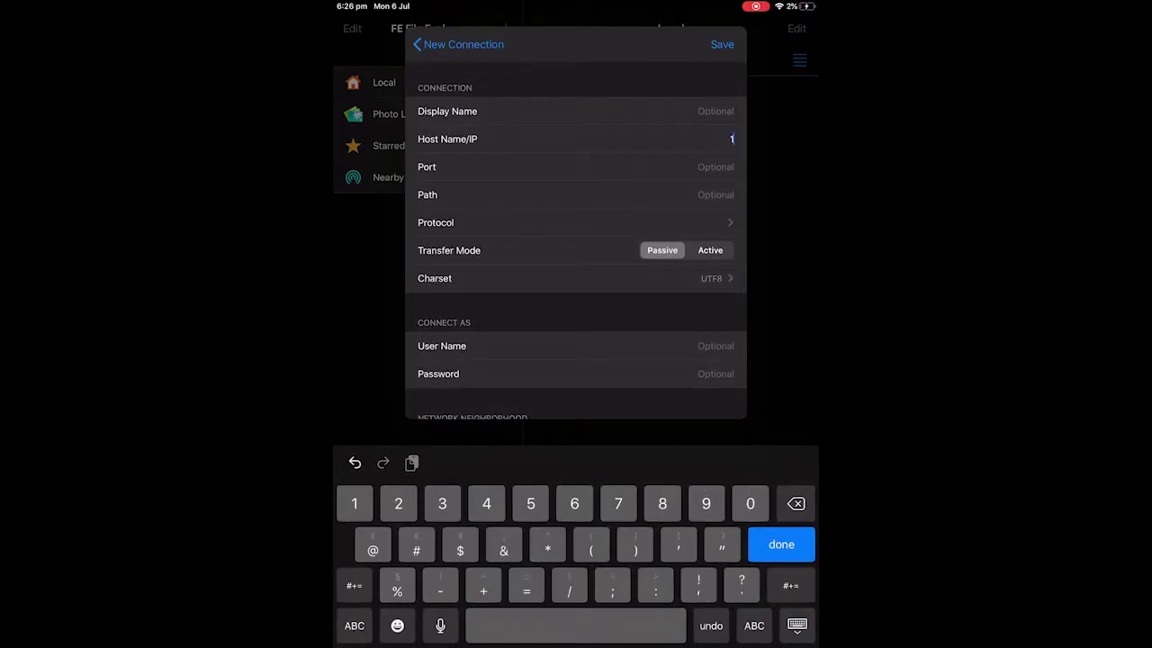
pyautogui.write('92.16')
pyautogui.write('8.11.')
pyautogui.write('123')
pyautogui.click(722, 44)
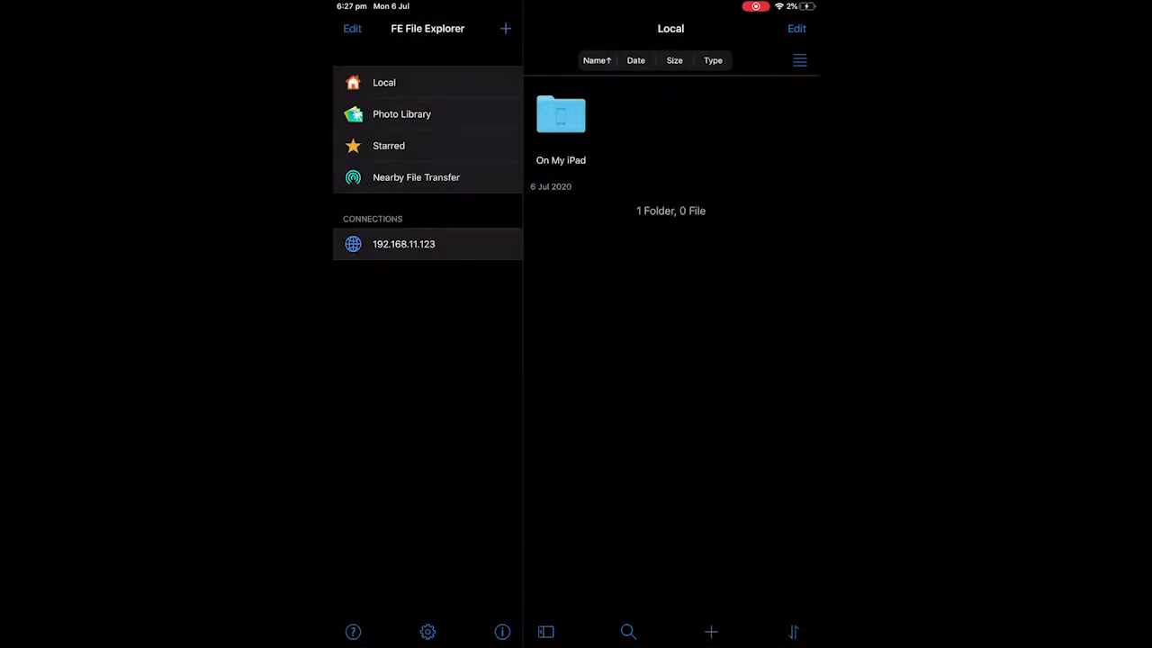
# Browse the 192.168.11.123 connection into DCIM > 20000223
pyautogui.click(403, 244)
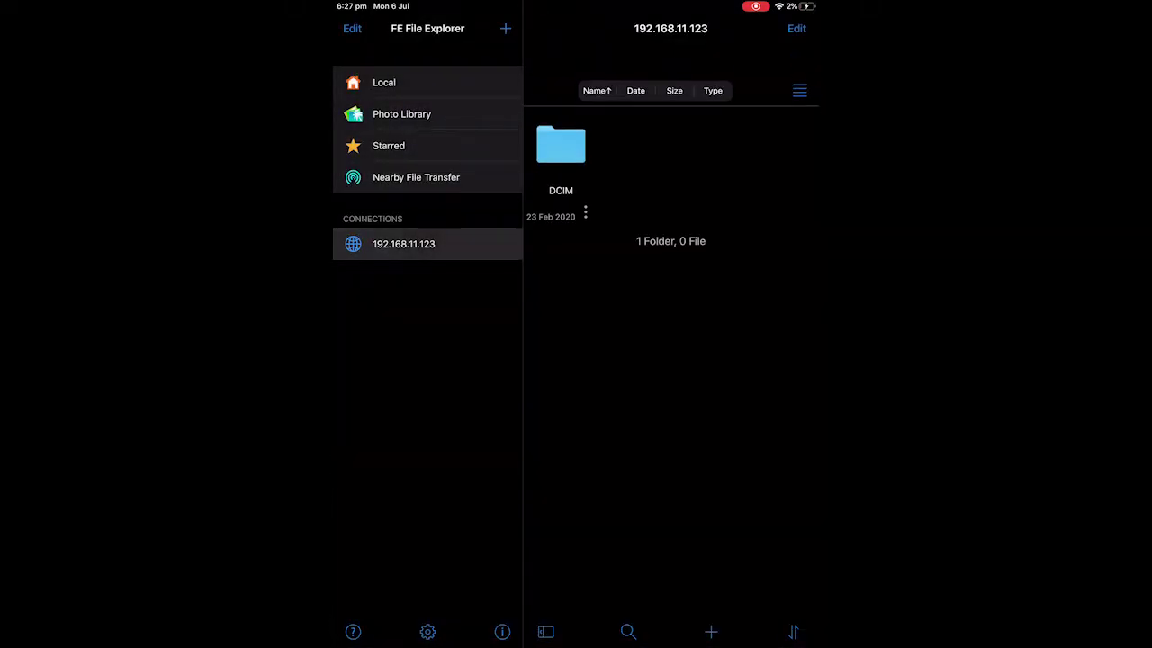
pyautogui.click(560, 114)
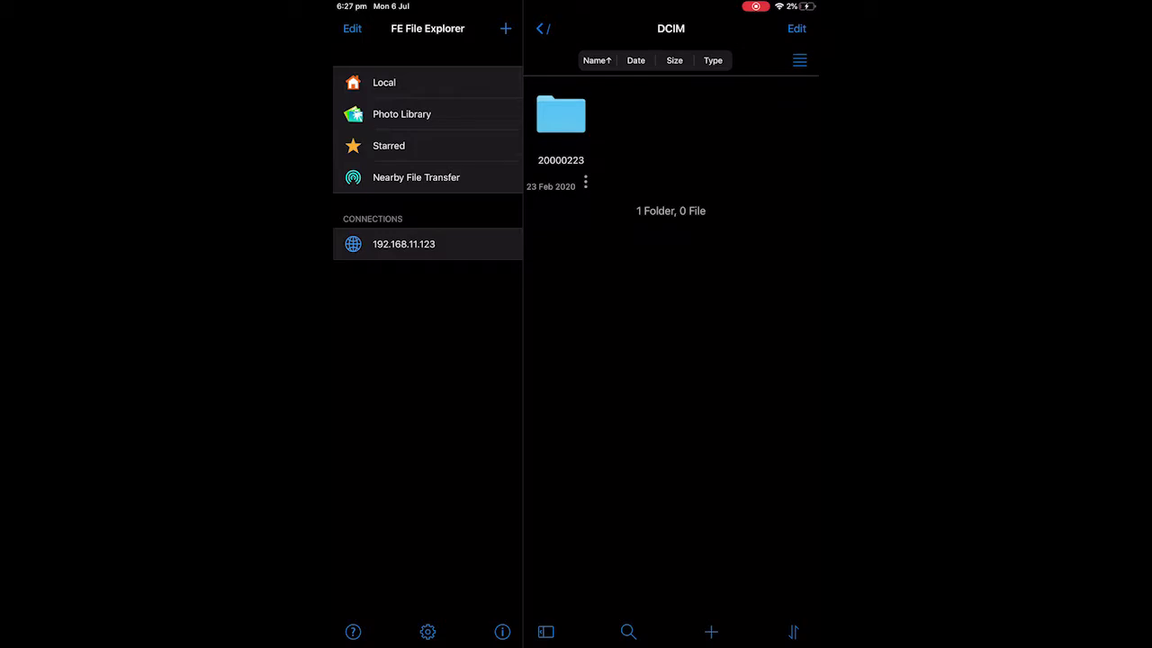
pyautogui.click(560, 114)
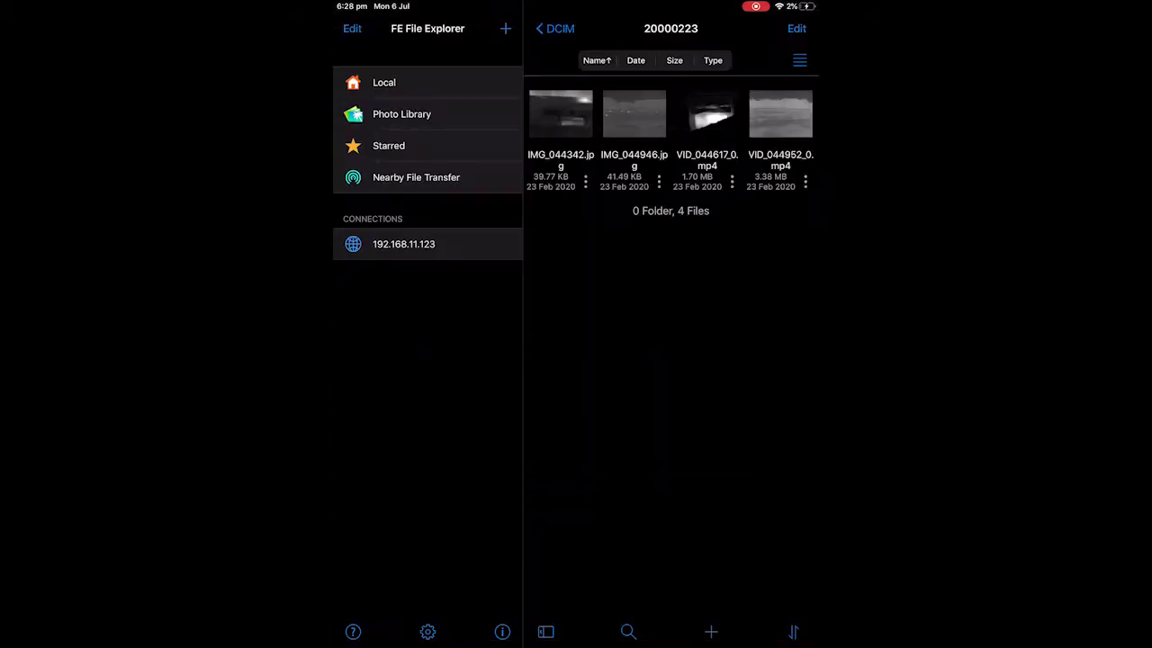
# Save IMG_044946.jpg to the photo library via Share > Save Image
pyautogui.click(634, 114)
pyautogui.click(799, 28)
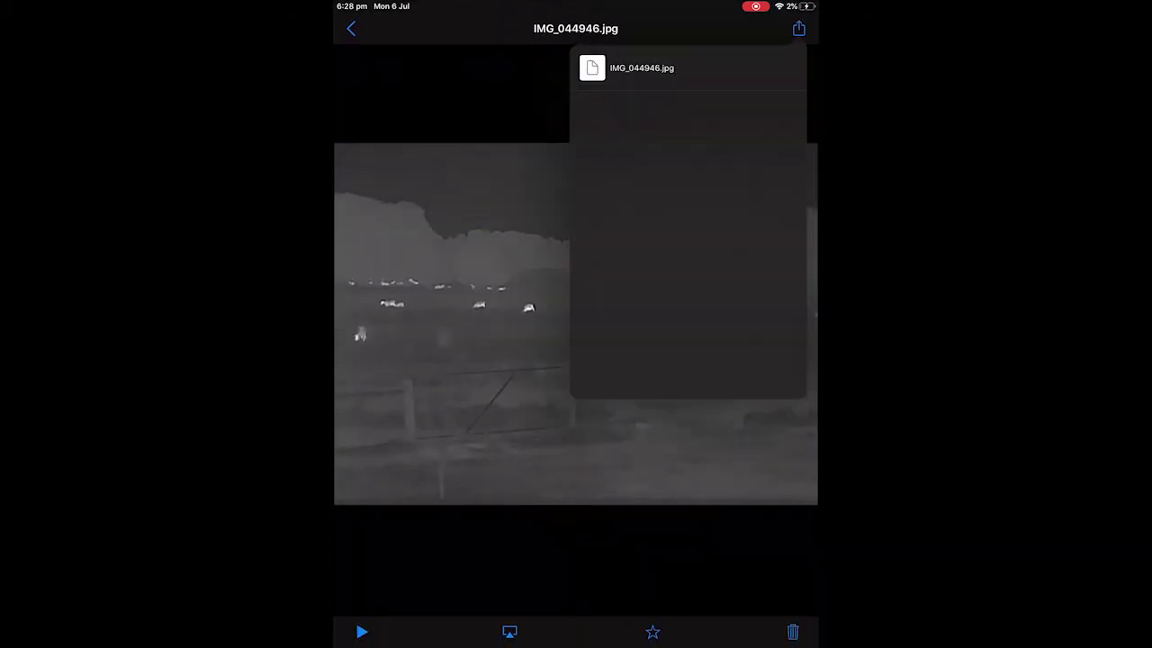
pyautogui.click(618, 226)
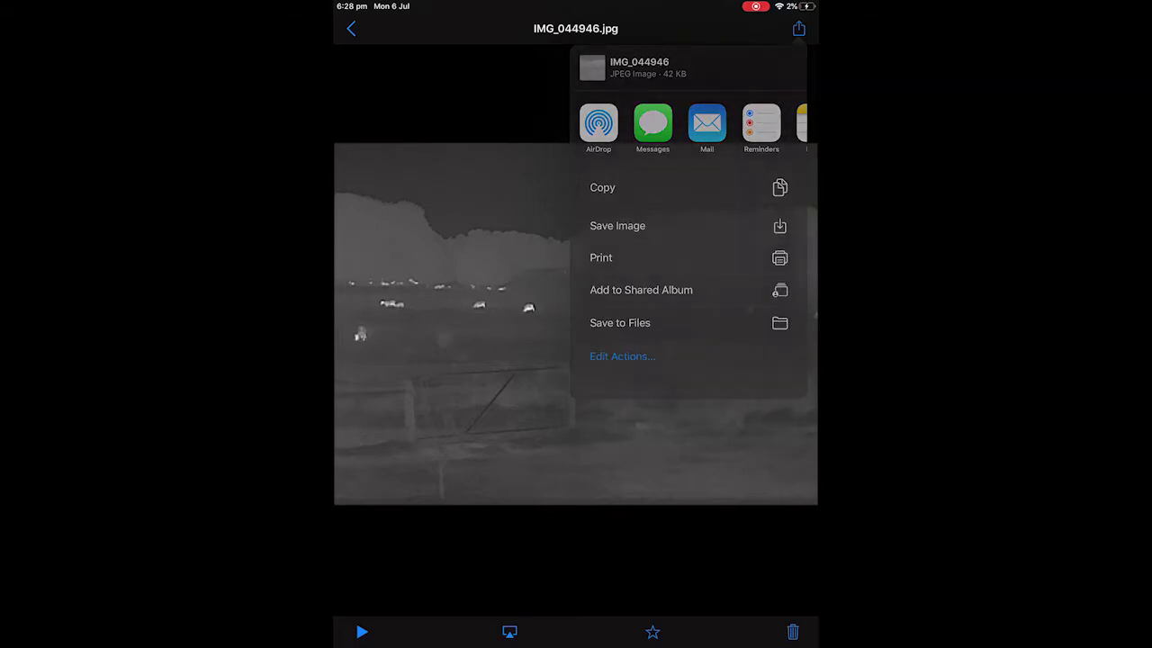
pyautogui.click(351, 28)
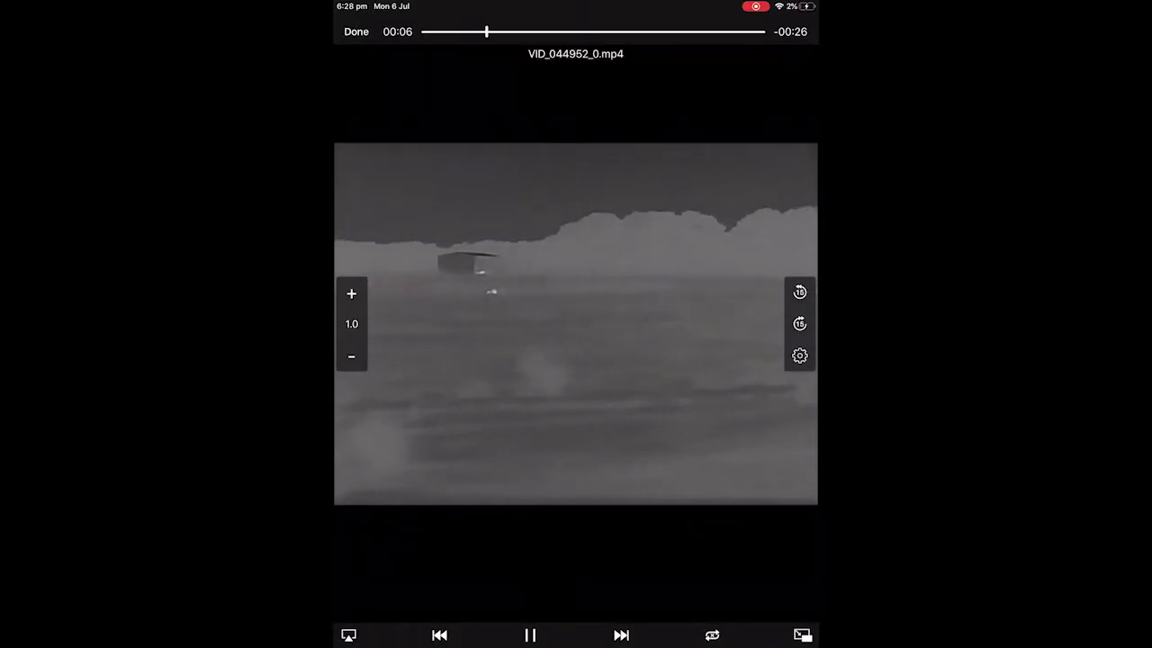
# Copy VID_044952_0.mp4 to Camera Roll, granting photo access and confirming YES
pyautogui.click(356, 31)
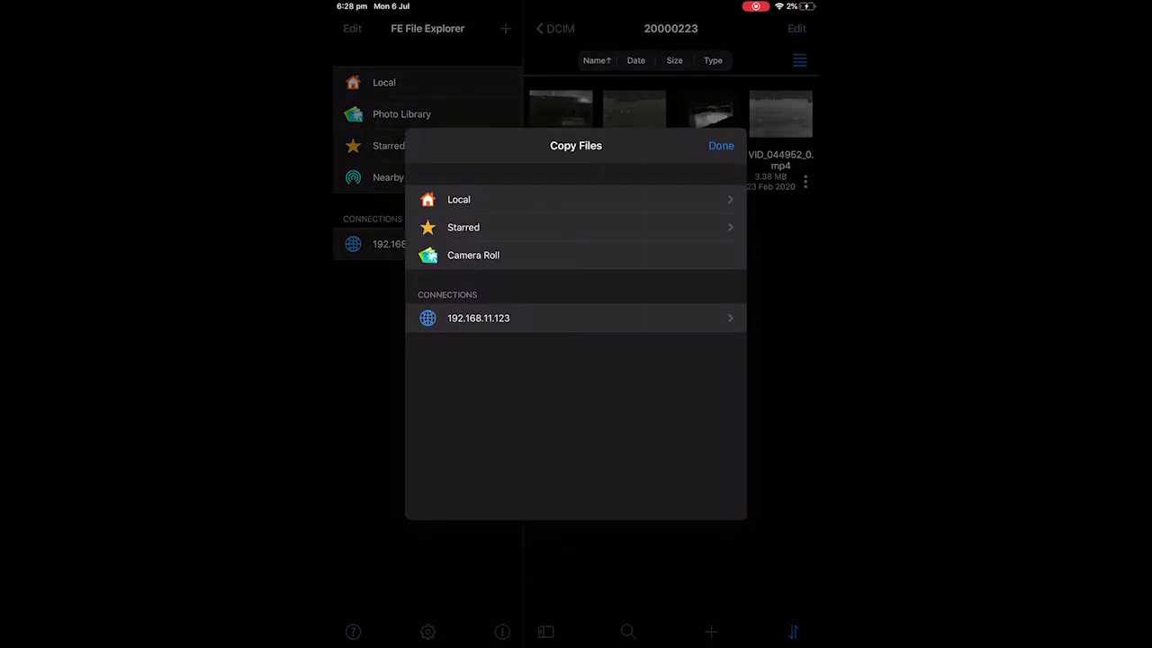
pyautogui.click(474, 255)
pyautogui.click(617, 360)
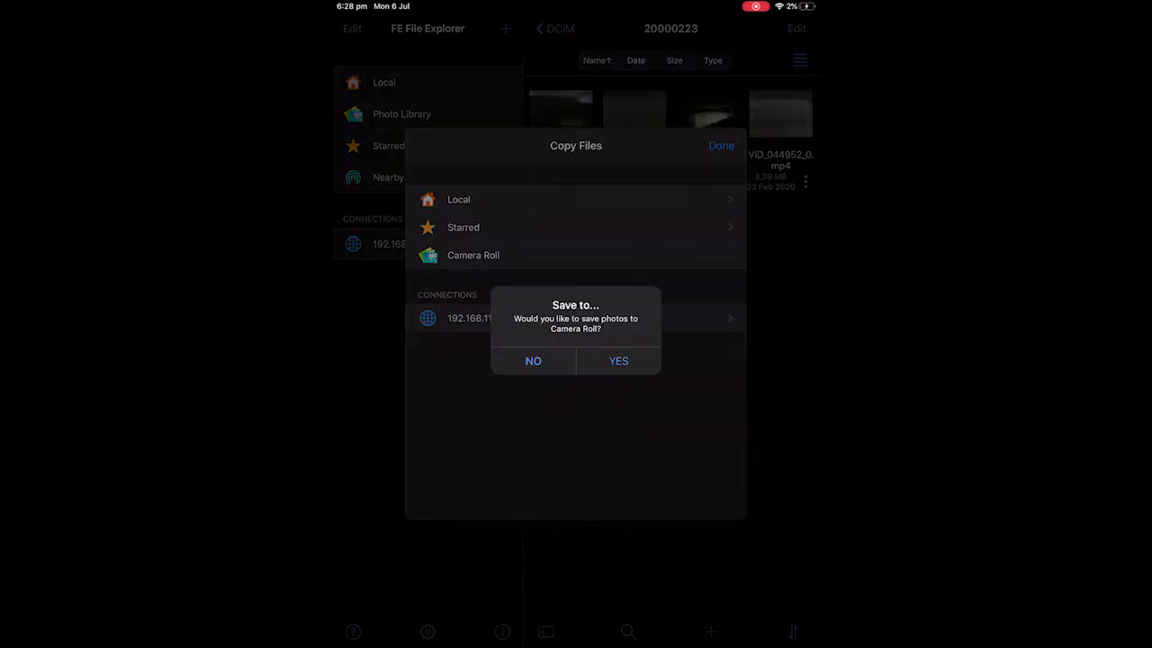
pyautogui.click(532, 361)
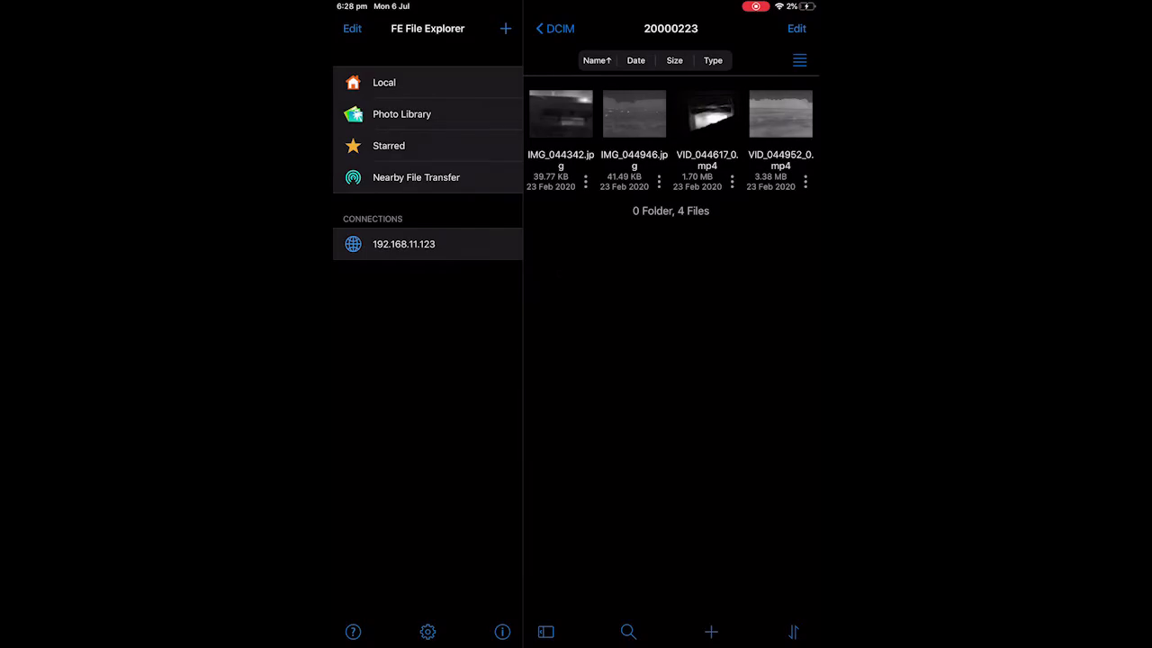
pyautogui.moveTo(575, 644); pyautogui.dragTo(576, 405)
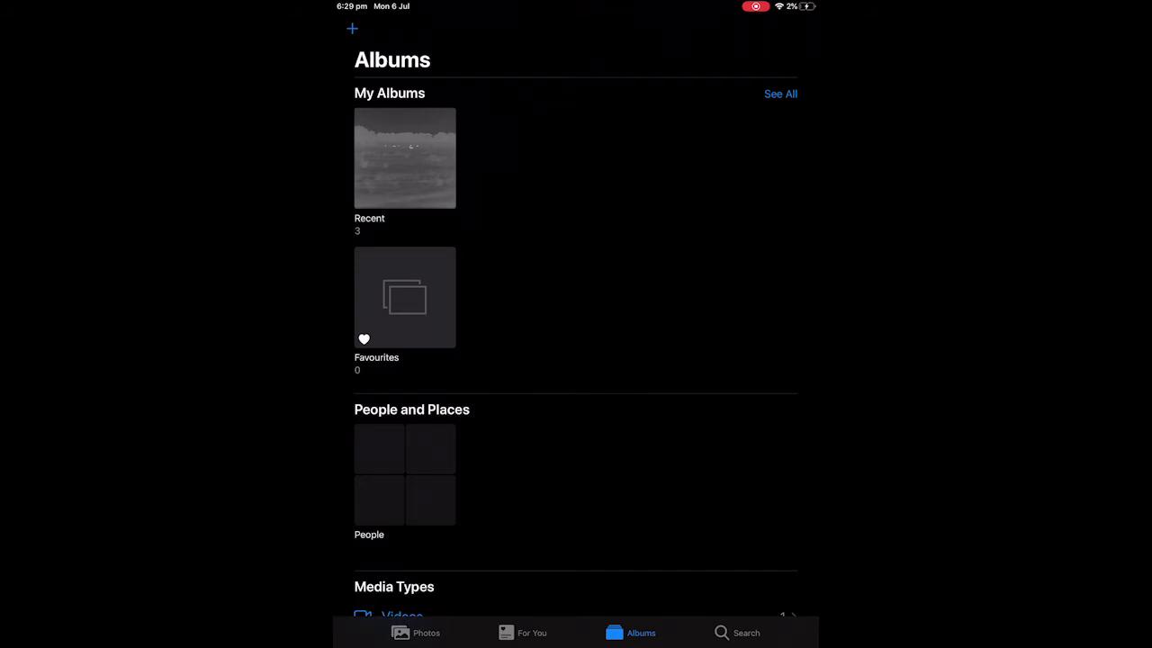
# Close Photos and return to the Home Screen
pyautogui.press('super+h')
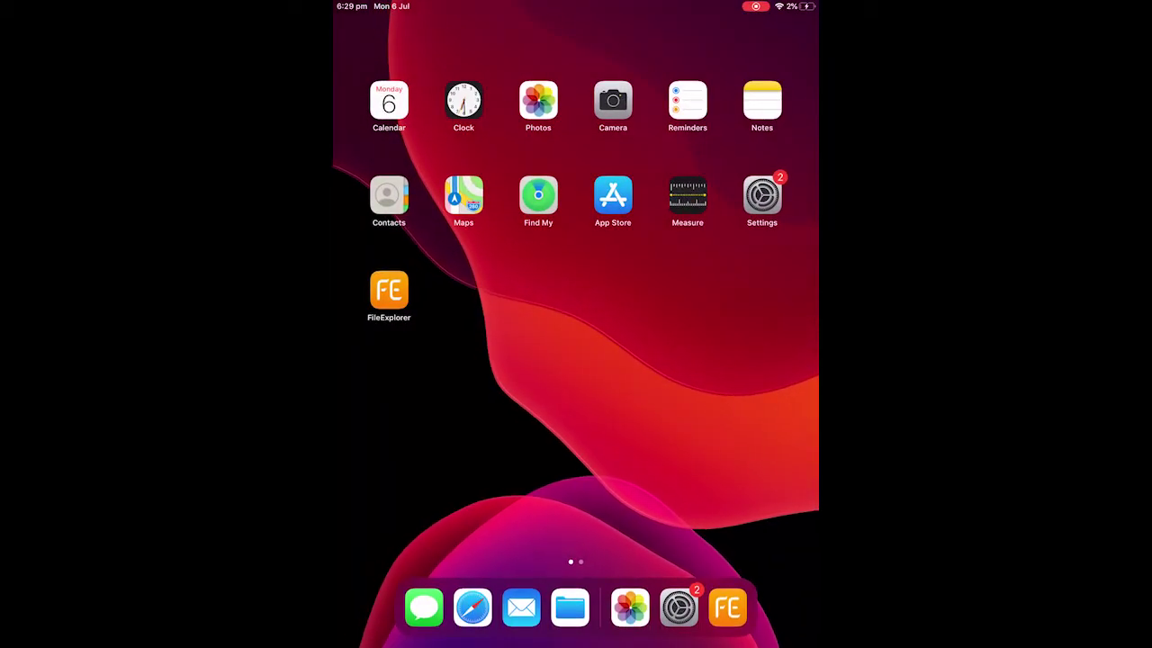
# Reopen FE File Explorer and delete IMG_044342.jpg from folder 20000223
pyautogui.click(389, 289)
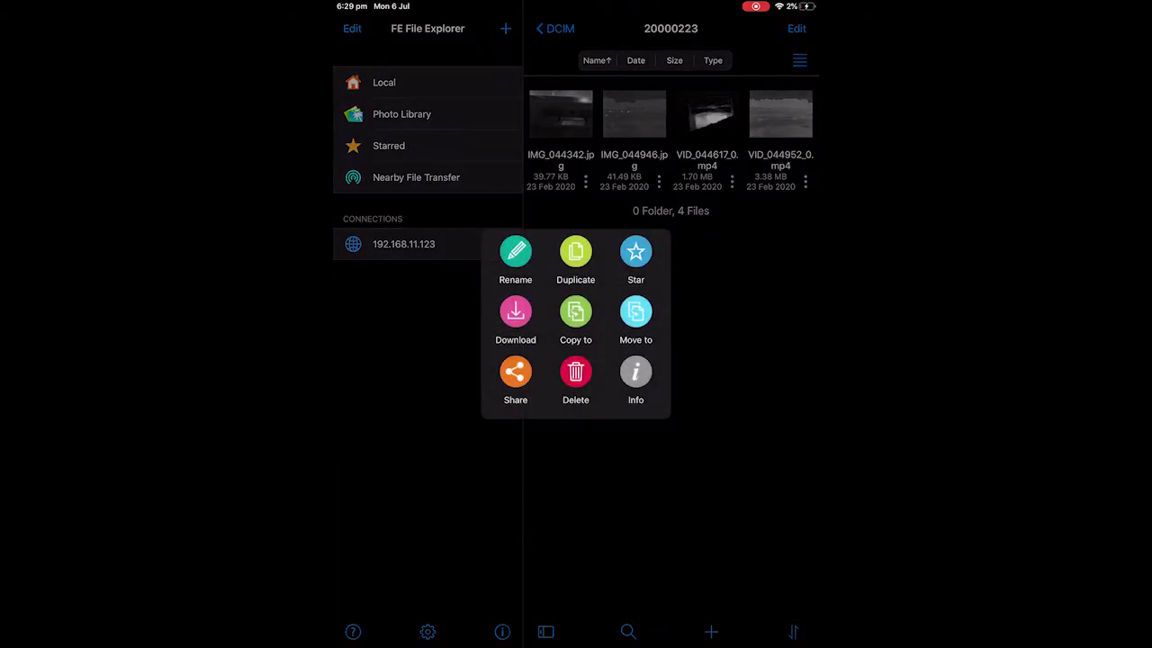
pyautogui.click(575, 378)
pyautogui.click(618, 361)
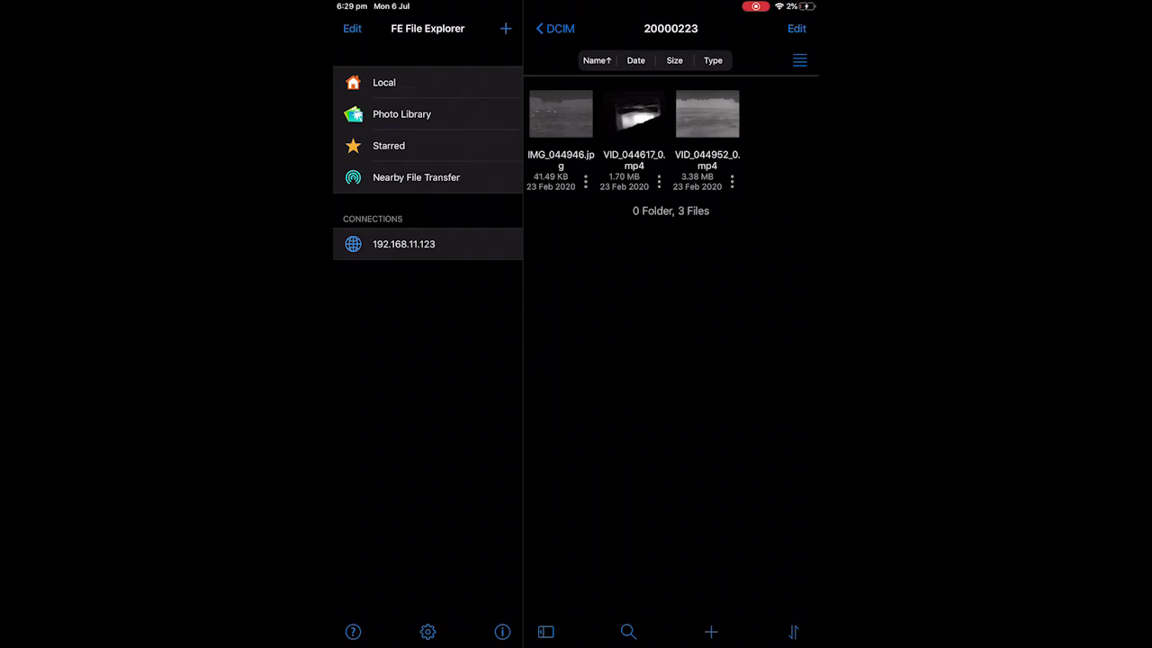
# Delete VID_044617_0.mp4, then return to DCIM and bring up the 20000223 folder's actions
pyautogui.click(658, 181)
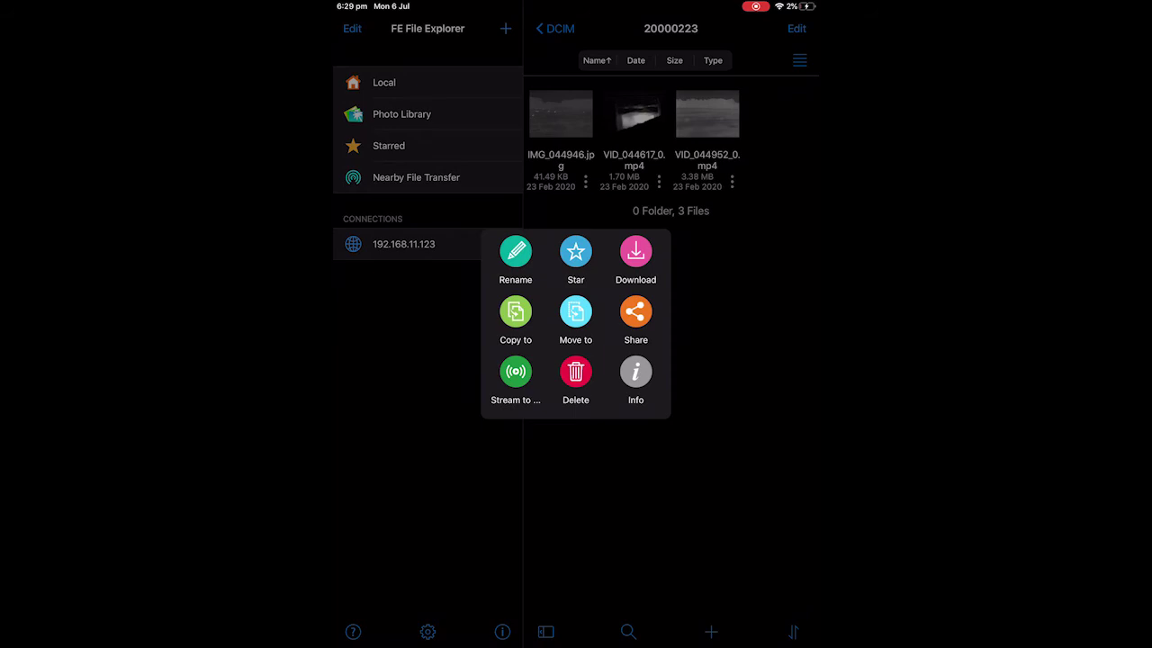
pyautogui.click(575, 378)
pyautogui.click(619, 360)
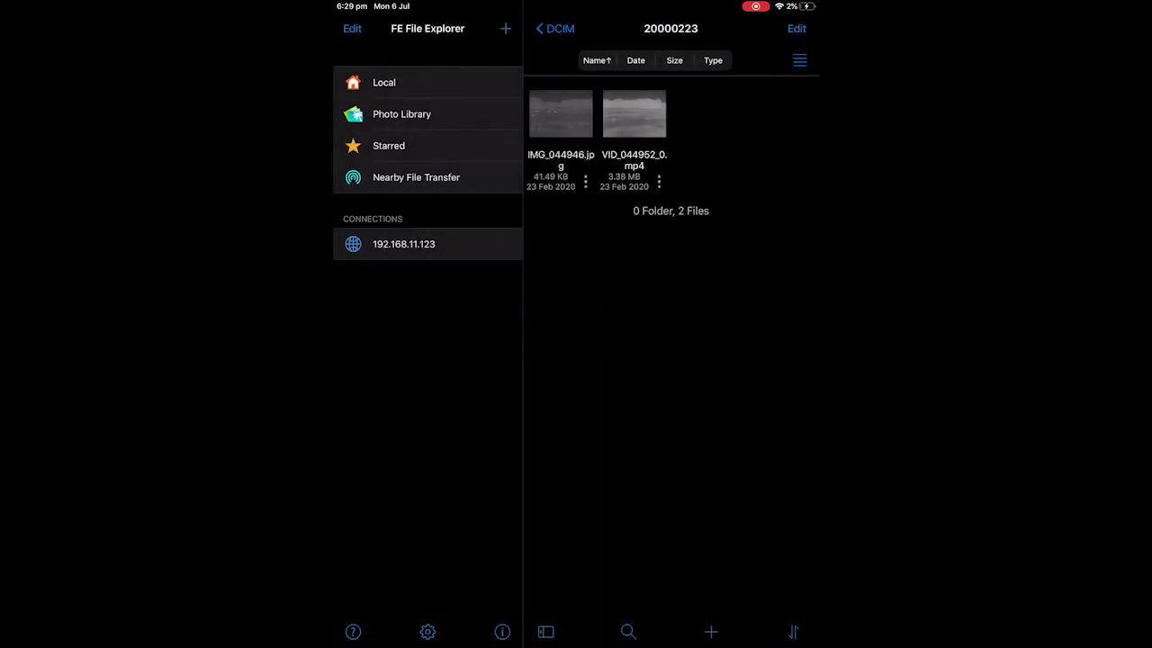
pyautogui.click(555, 28)
pyautogui.click(585, 182)
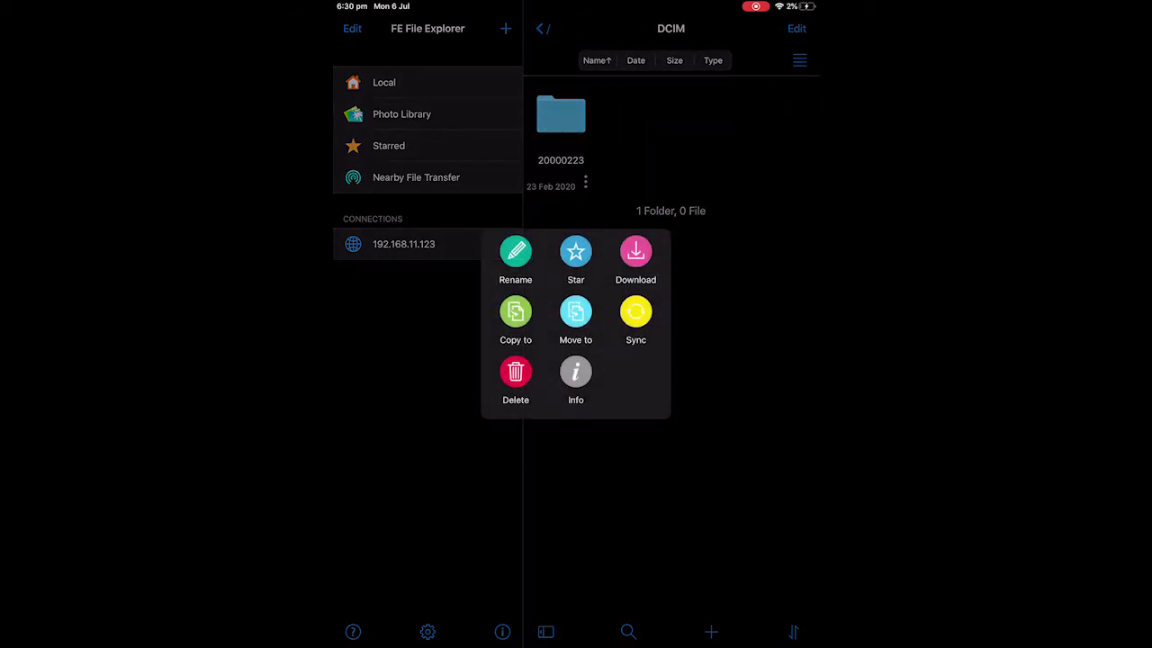
# Delete the 20000223 folder, back out to the connection root, and go home
pyautogui.click(515, 372)
pyautogui.click(617, 360)
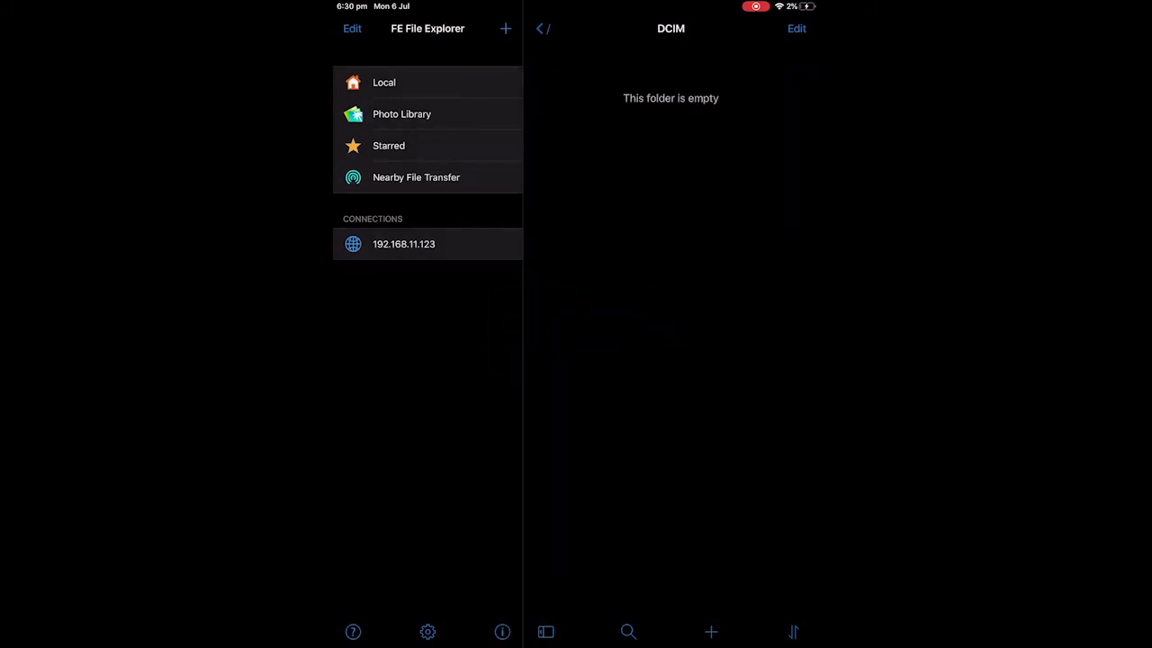
pyautogui.click(542, 28)
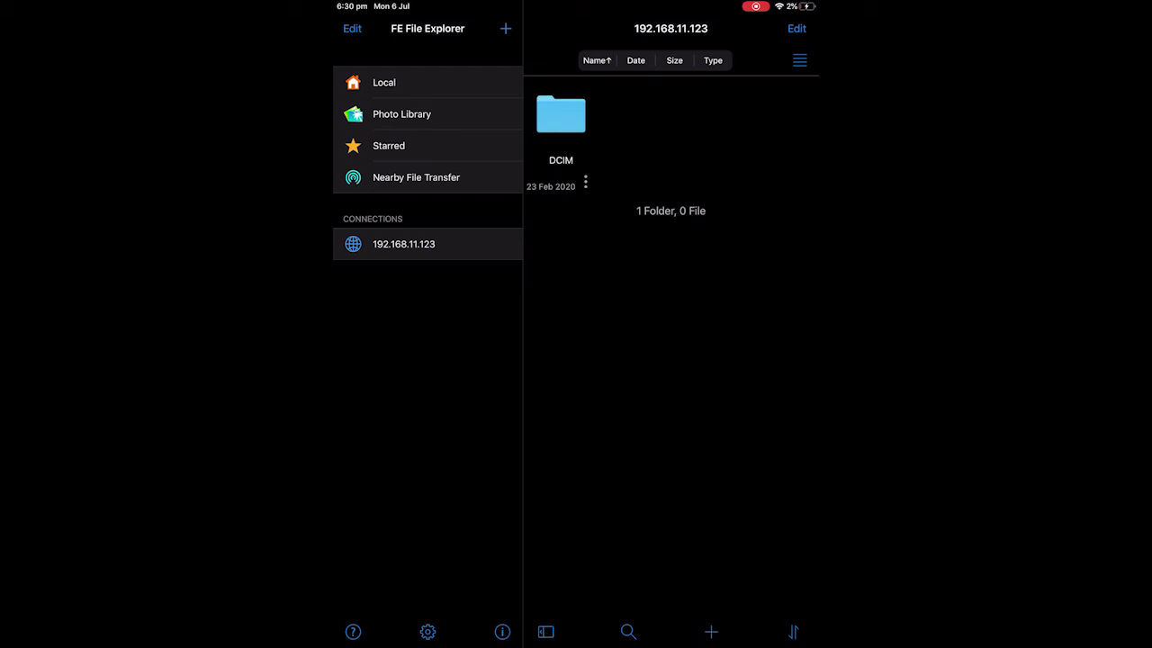
pyautogui.press('super+h')
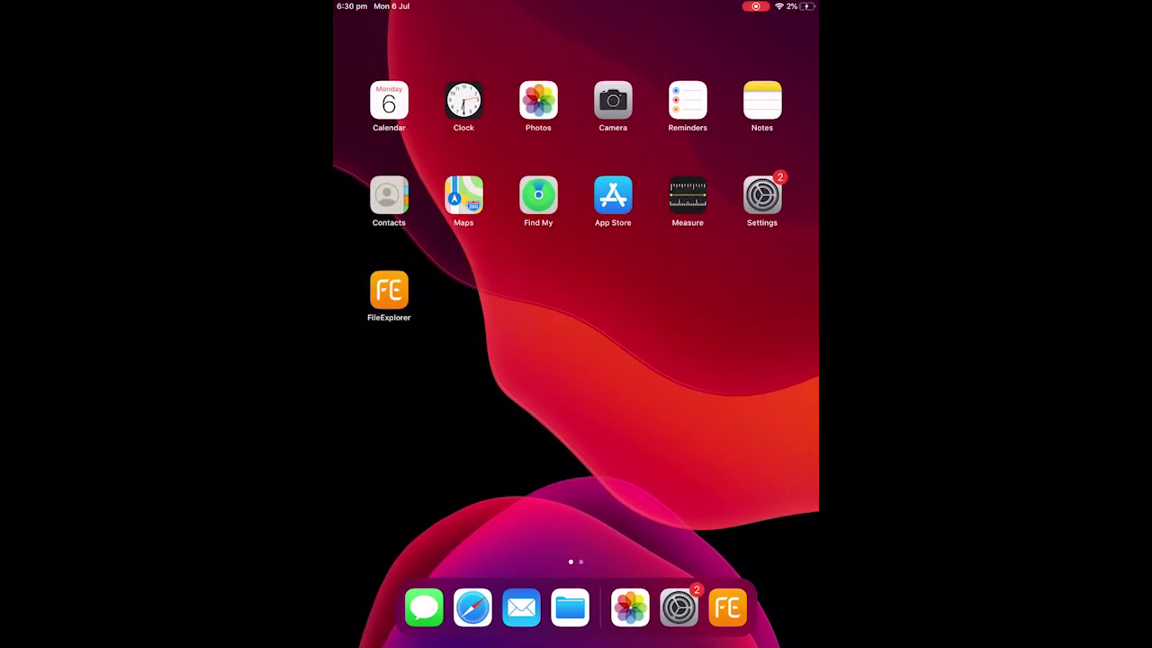